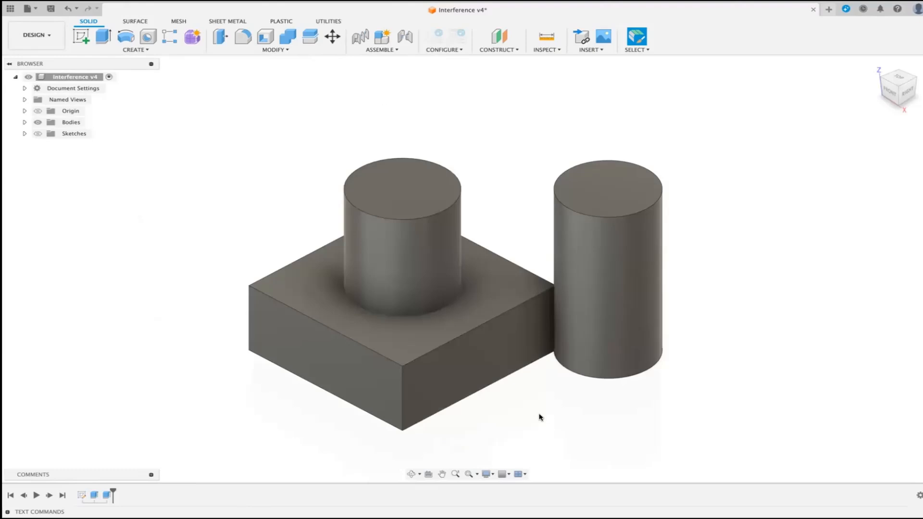
Hide and reshow the Ctr Cylinder body to examine the hole in the box and where the two bodies meet.
left_click(24, 123)
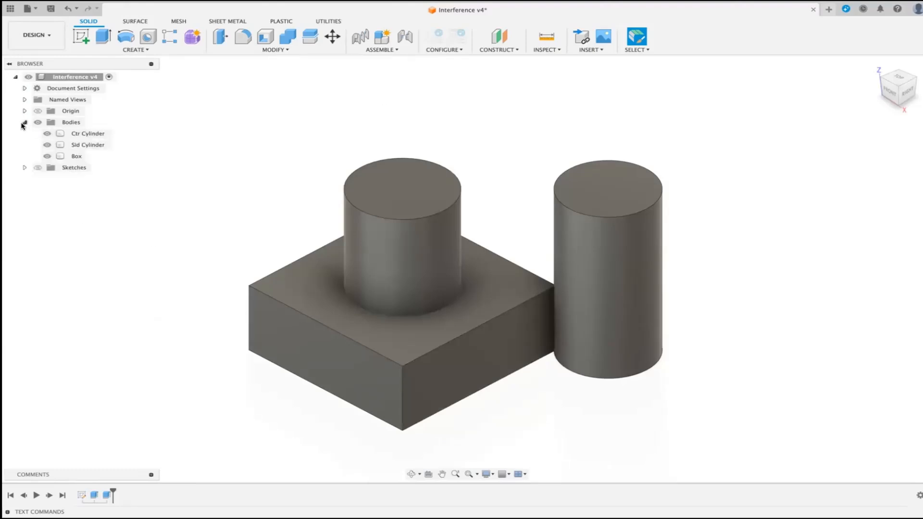
left_click(47, 134)
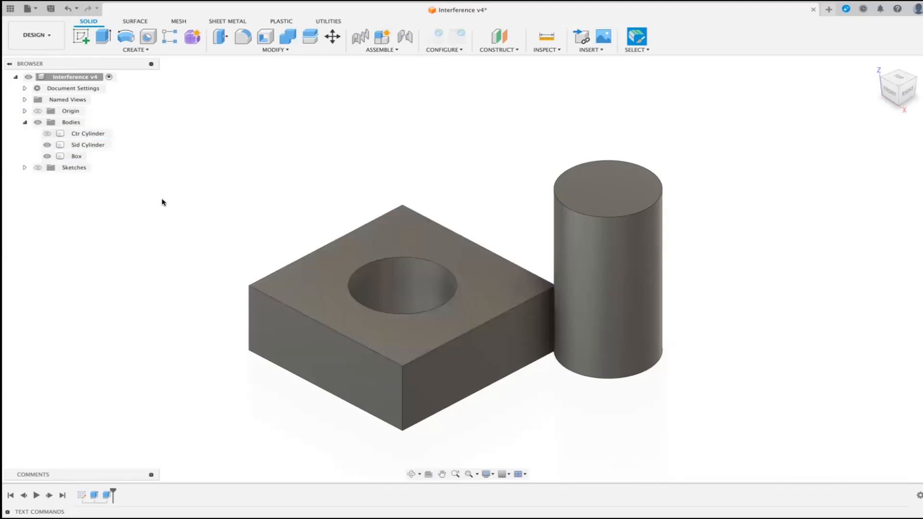
left_click(46, 133)
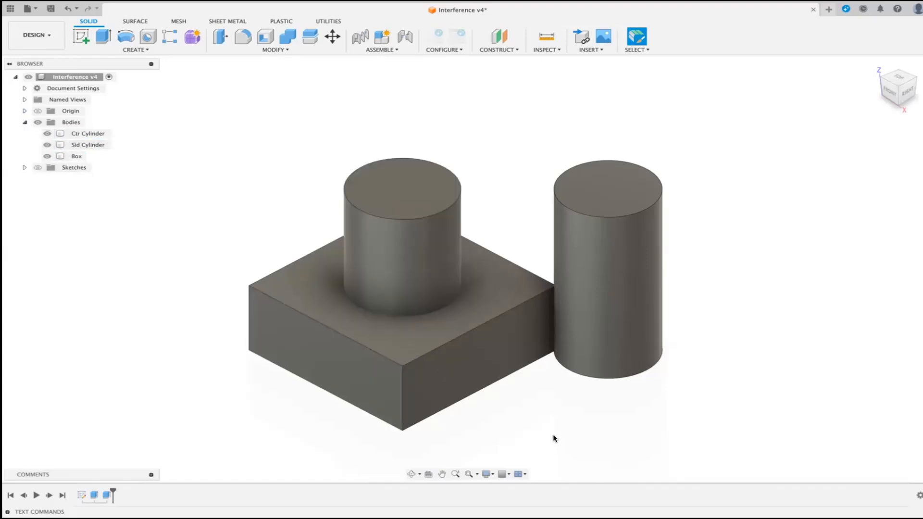
left_click(392, 316)
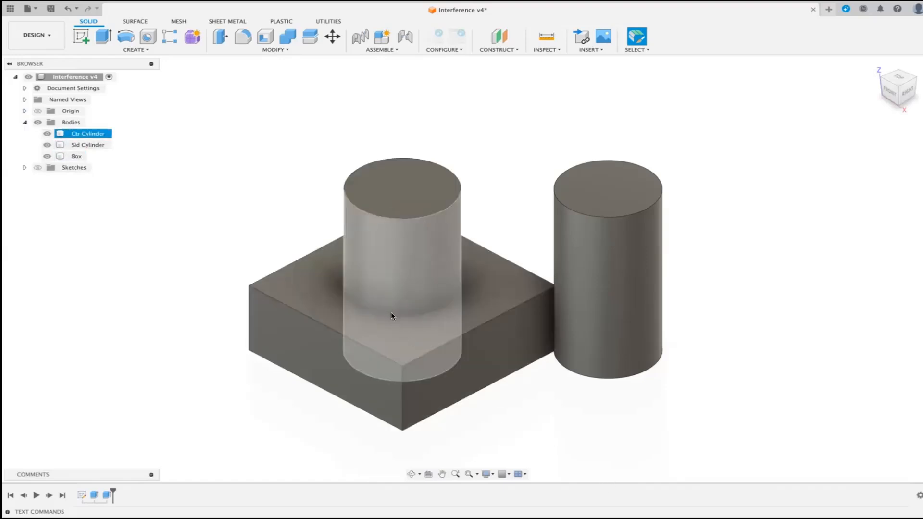
left_click(447, 310)
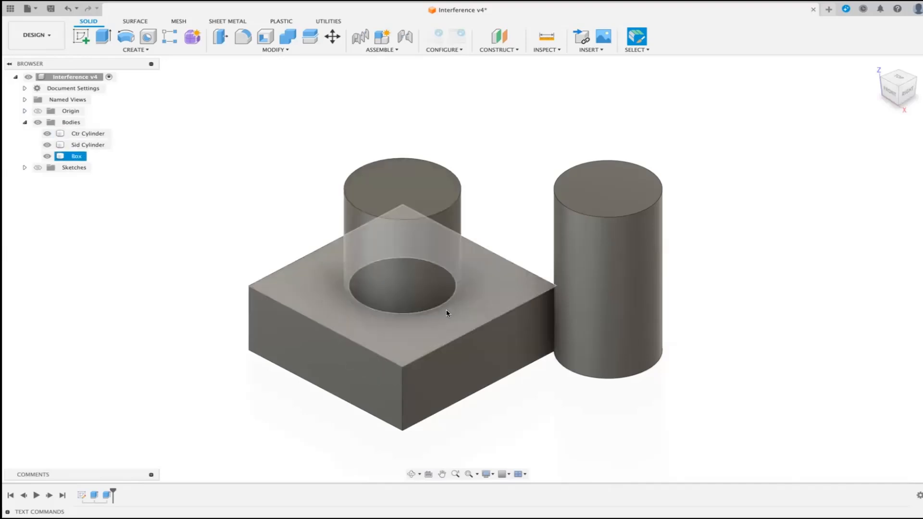
left_click(533, 435)
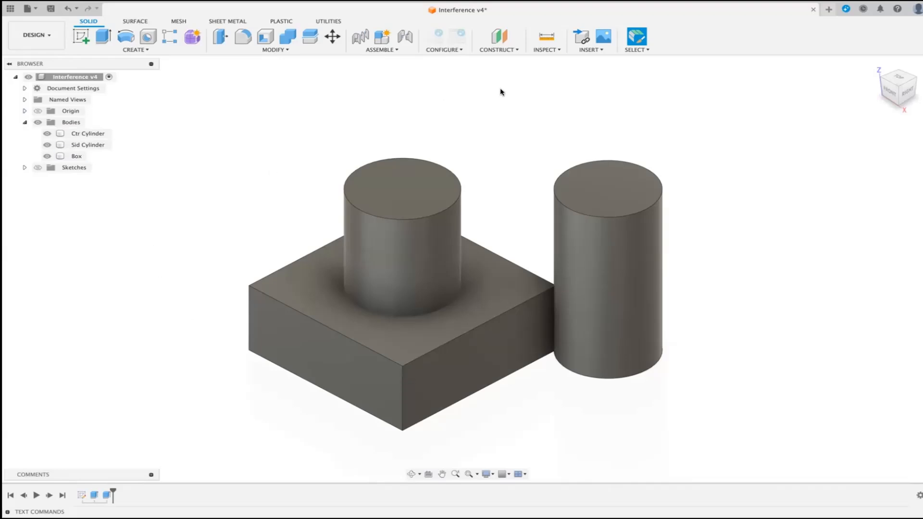
Create a section analysis of the bodies on the XZ origin plane with the cut direction flipped, and hide the analysis.
left_click(560, 52)
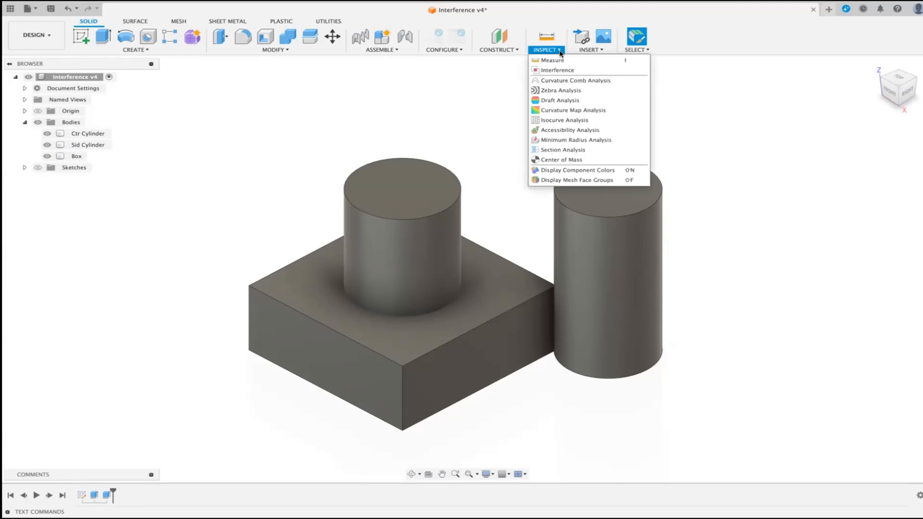
left_click(565, 150)
left_click(75, 156)
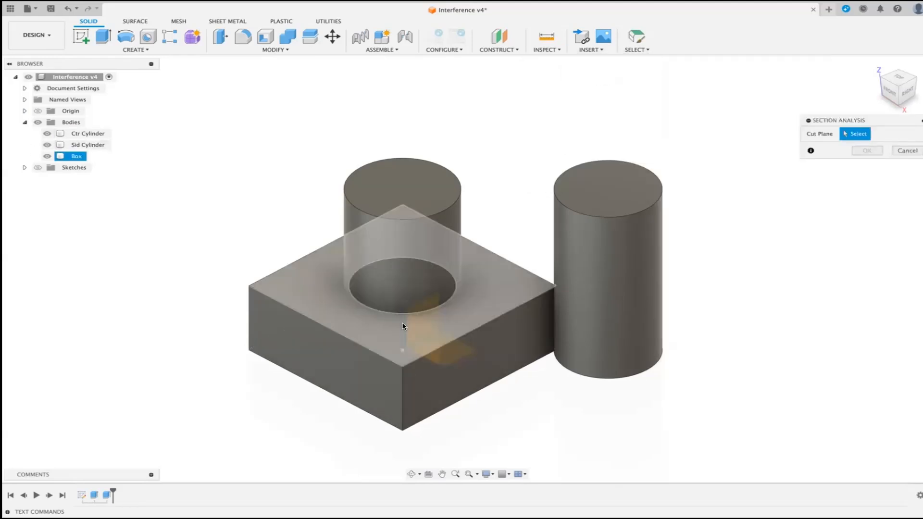
left_click(38, 111)
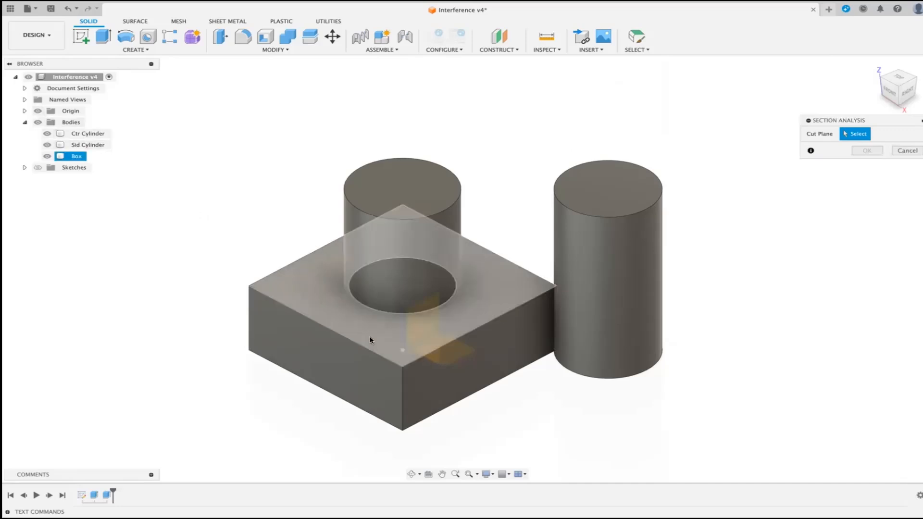
left_click(422, 333)
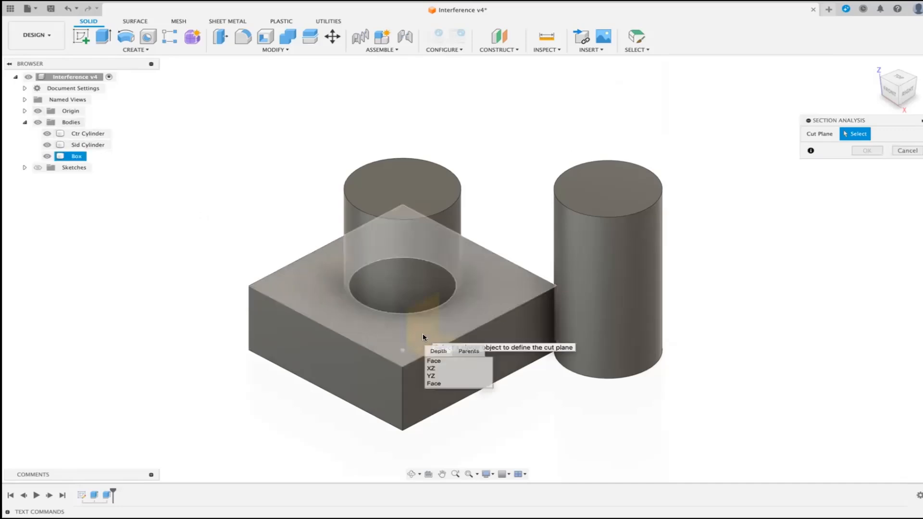
left_click(438, 369)
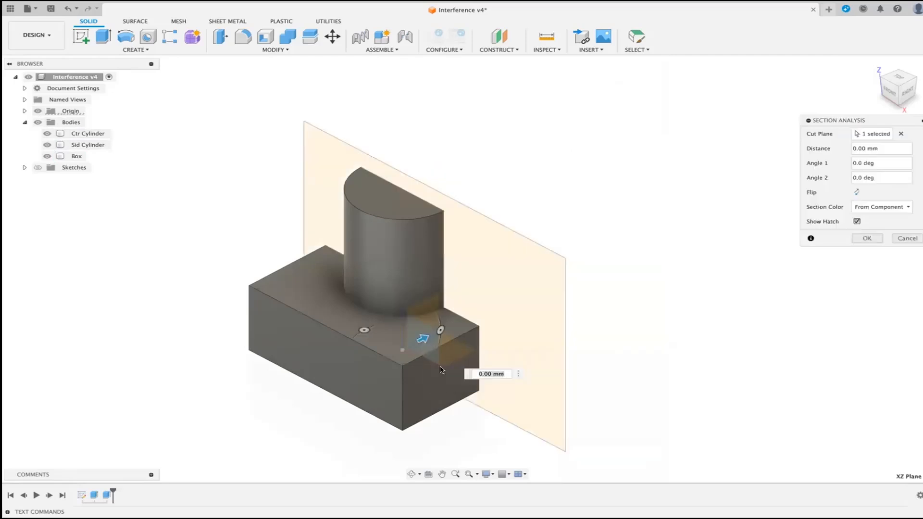
left_click(858, 193)
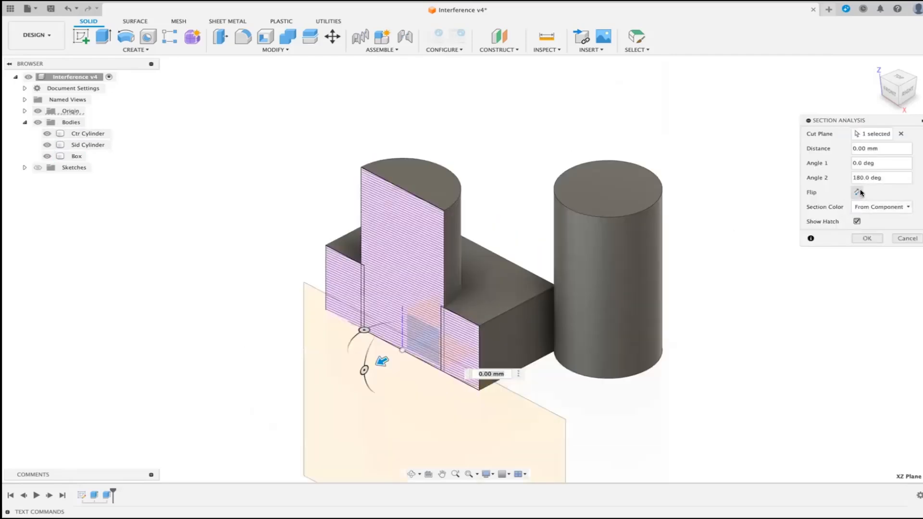
left_click(887, 93)
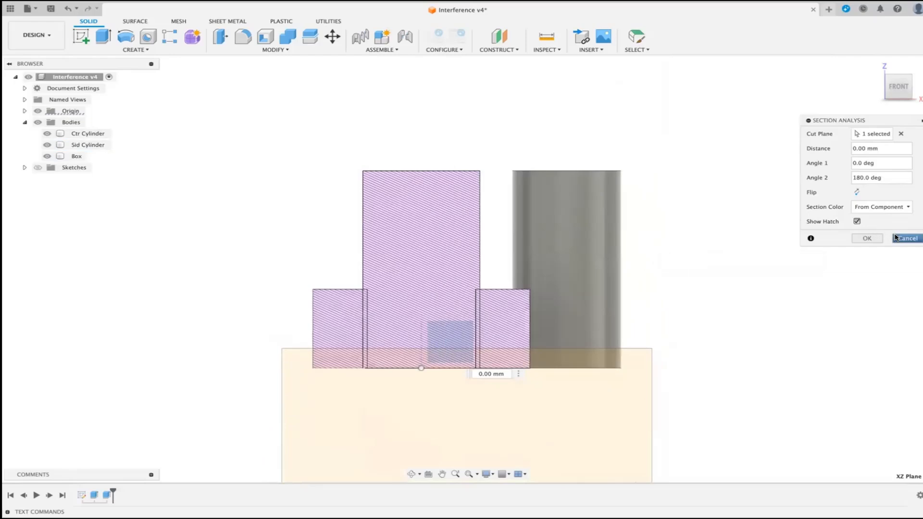
left_click(865, 239)
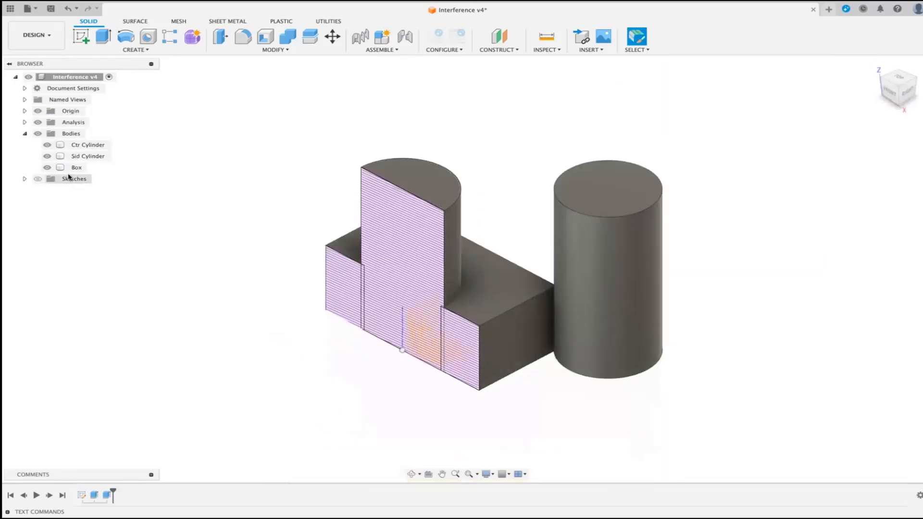
left_click(38, 122)
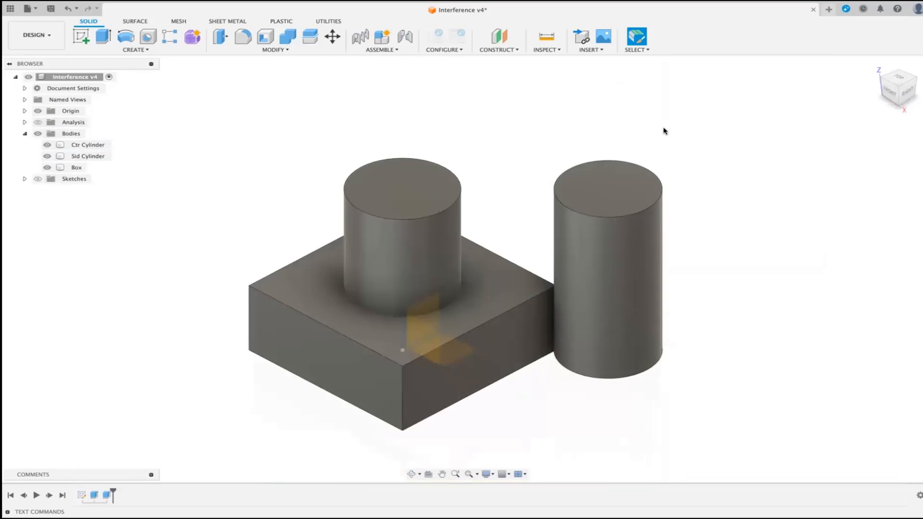
Compute the interference between the Ctr Cylinder, Box and Sid Cylinder bodies.
left_click(559, 50)
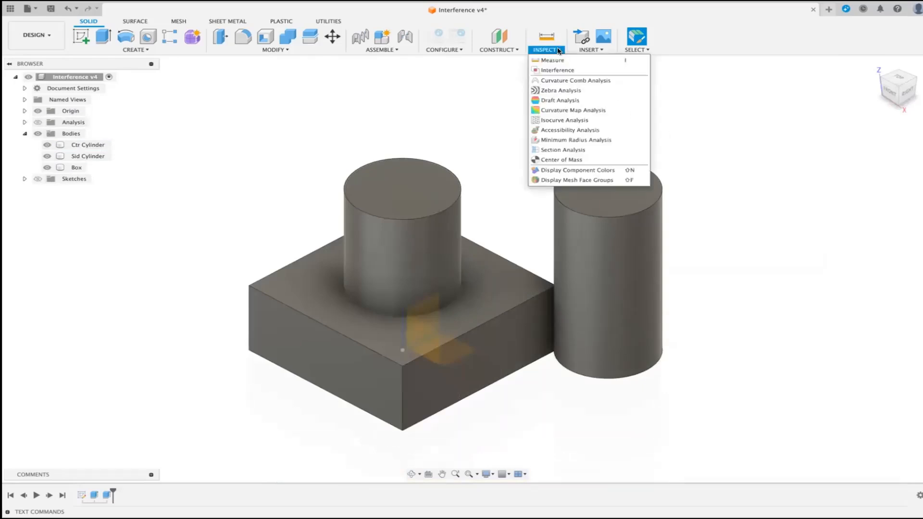
left_click(558, 71)
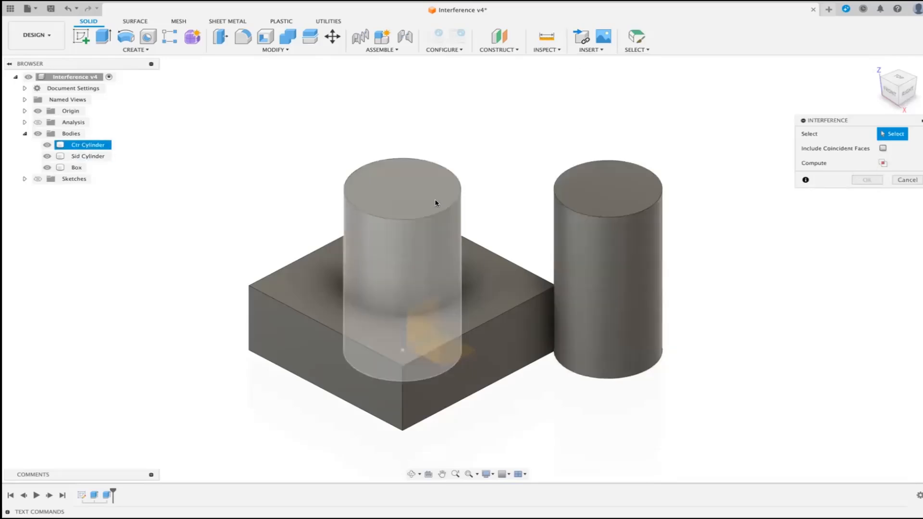
left_click(433, 204)
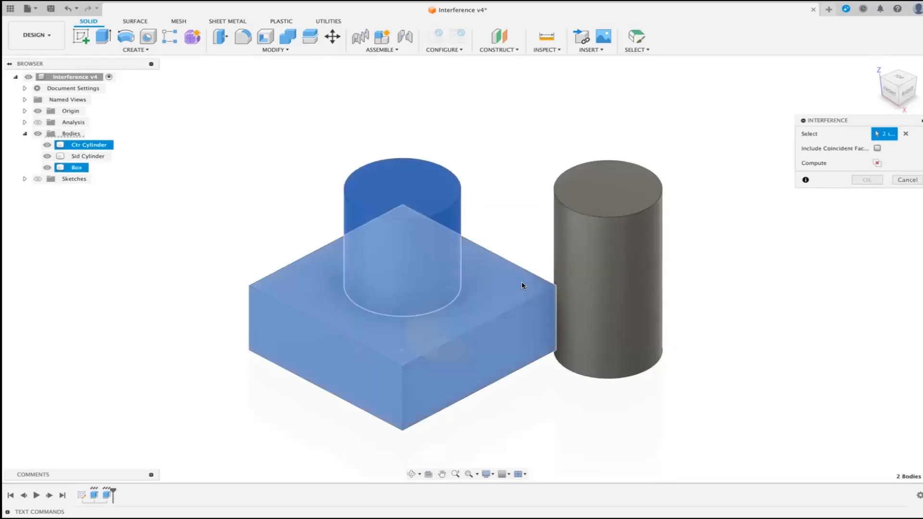
left_click(522, 286)
left_click(583, 266)
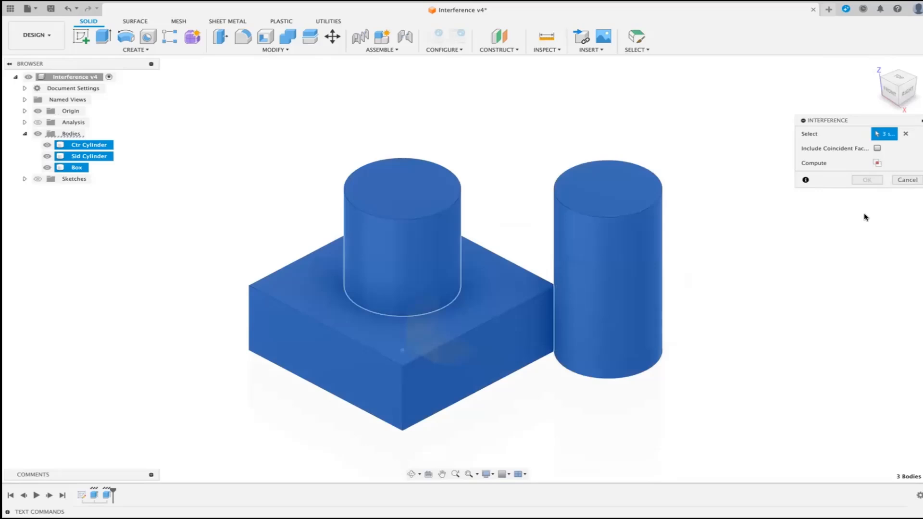
left_click(876, 163)
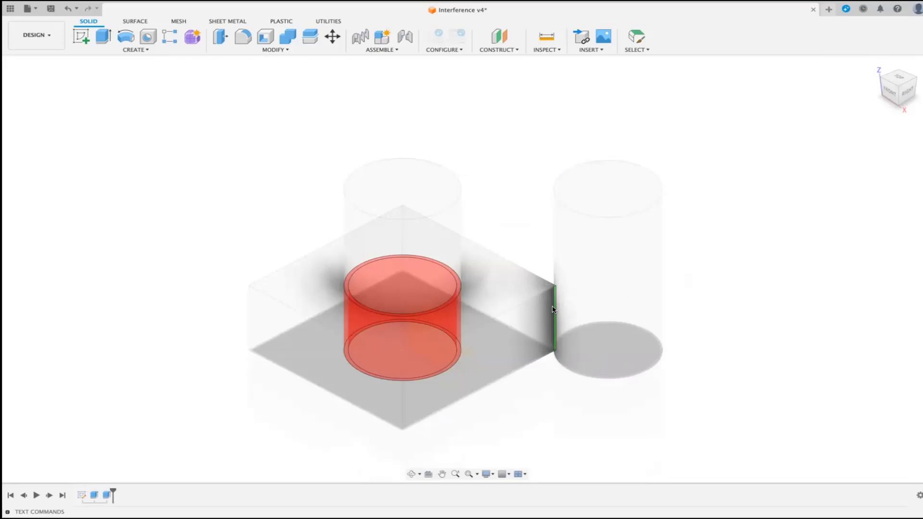
Display each interference group separately, show all interferences again, and close the interference check.
left_click(276, 187)
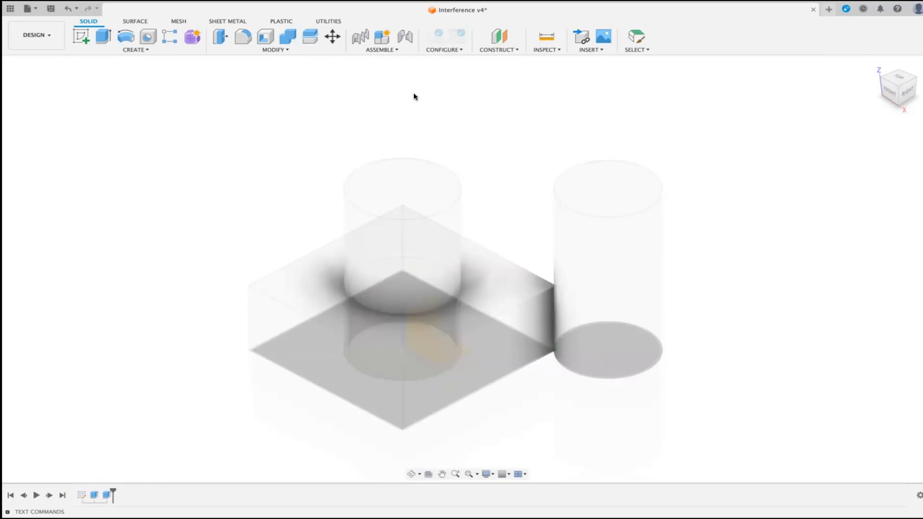
left_click(430, 89)
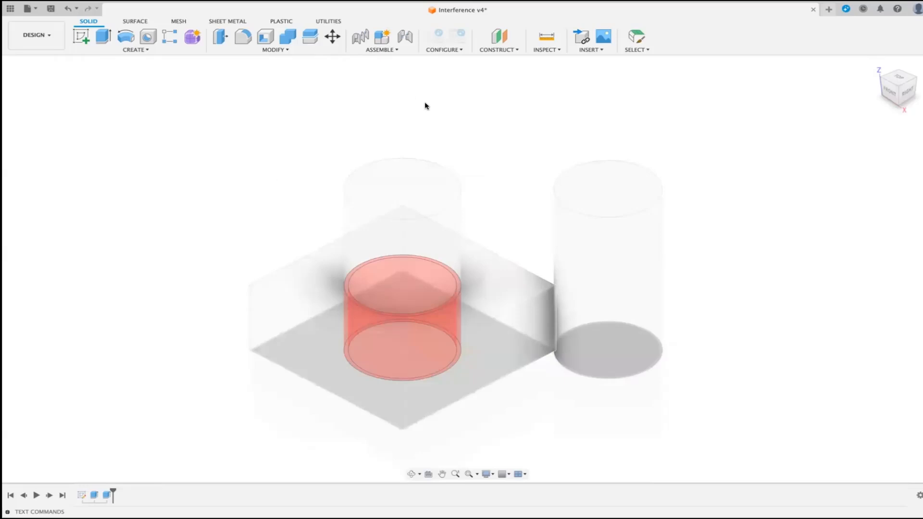
left_click(425, 103)
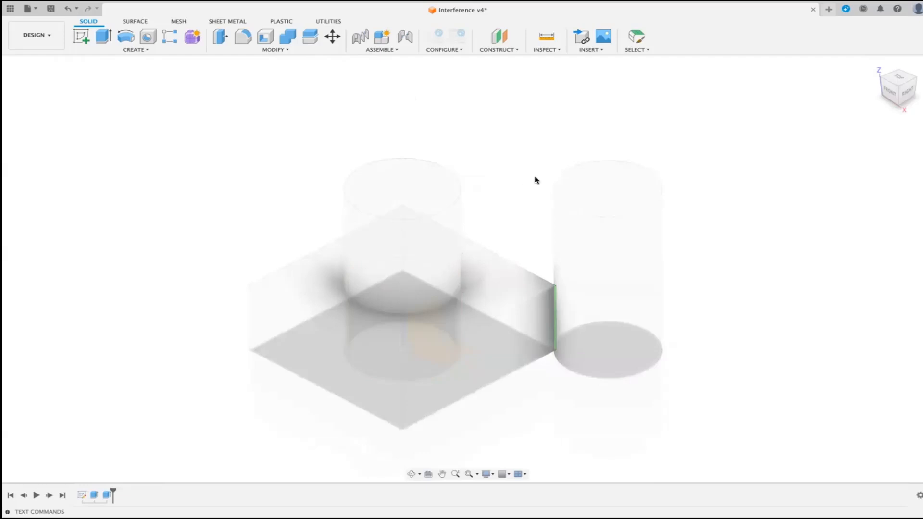
left_click(276, 184)
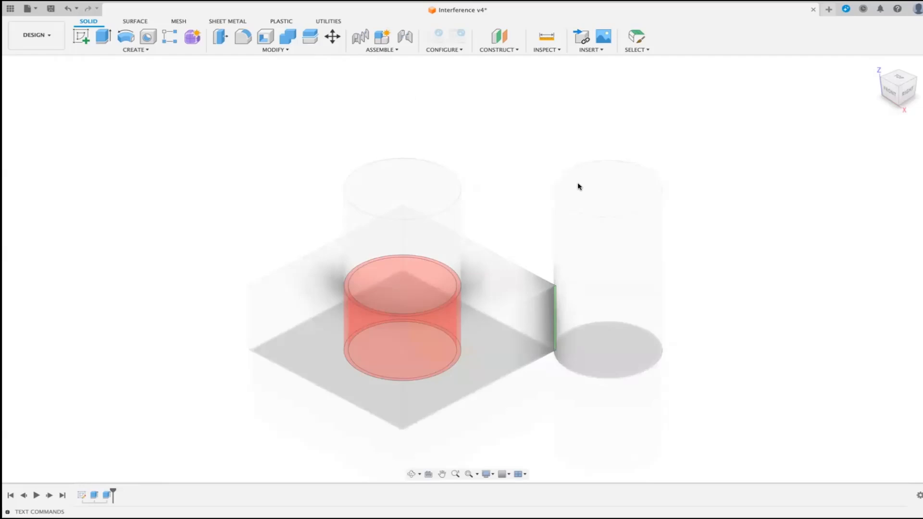
key("Escape")
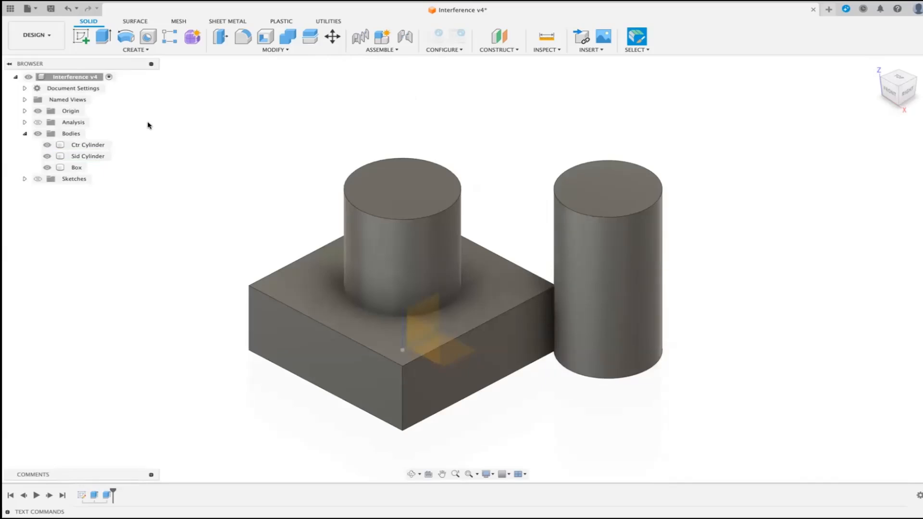
Switch the Interference design to direct modelling by no longer capturing design history, accepting removal of the timeline.
right_click(87, 79)
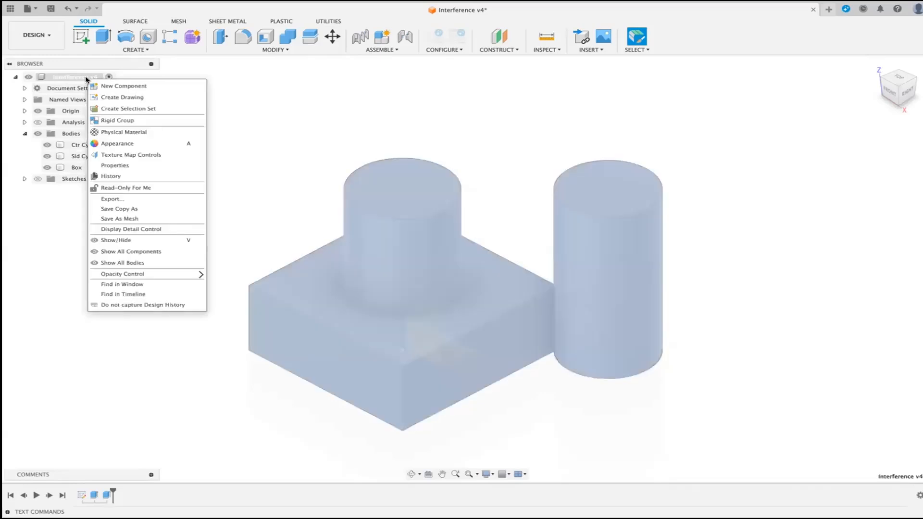
left_click(168, 306)
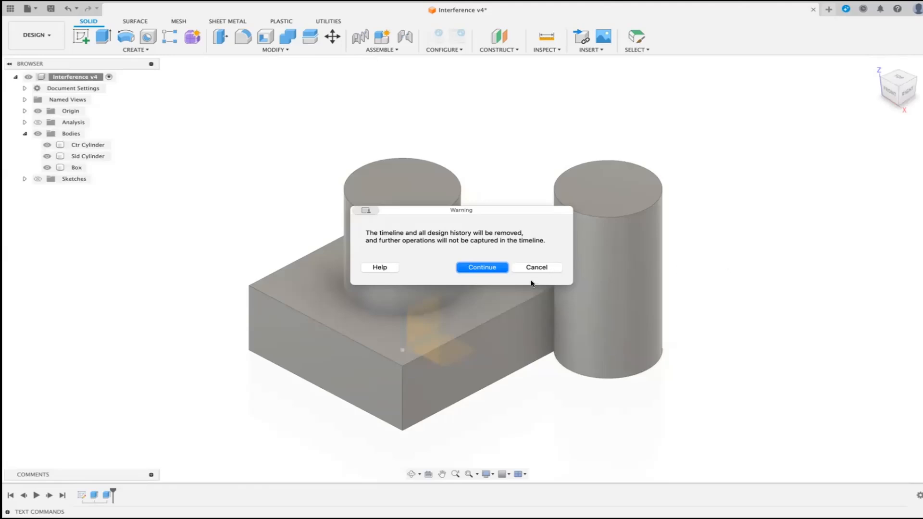
left_click(491, 266)
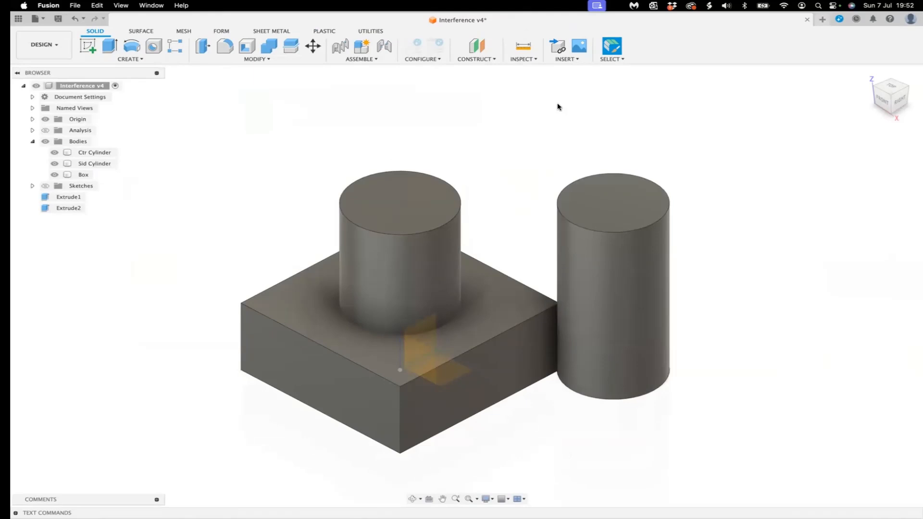
Run the Interference check on Ctr Cylinder, Box and Sid Cylinder in the design without history.
left_click(534, 60)
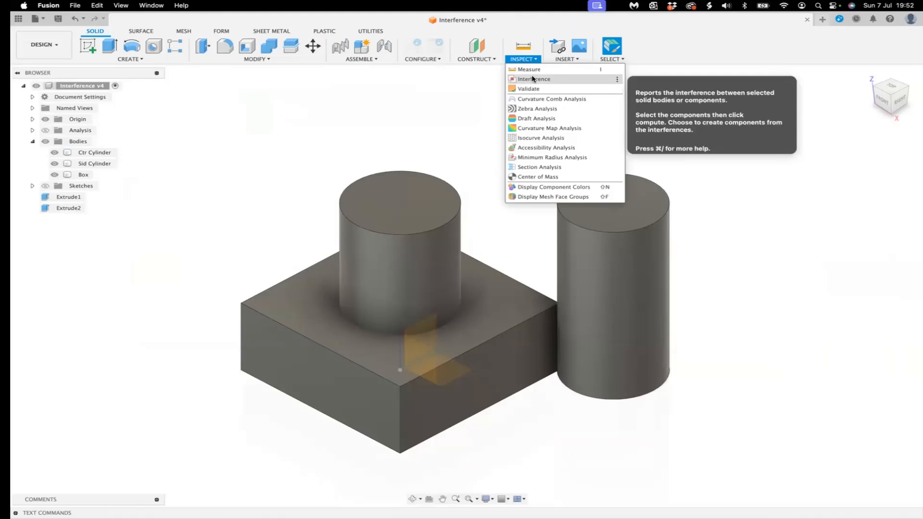
left_click(533, 79)
left_click(402, 199)
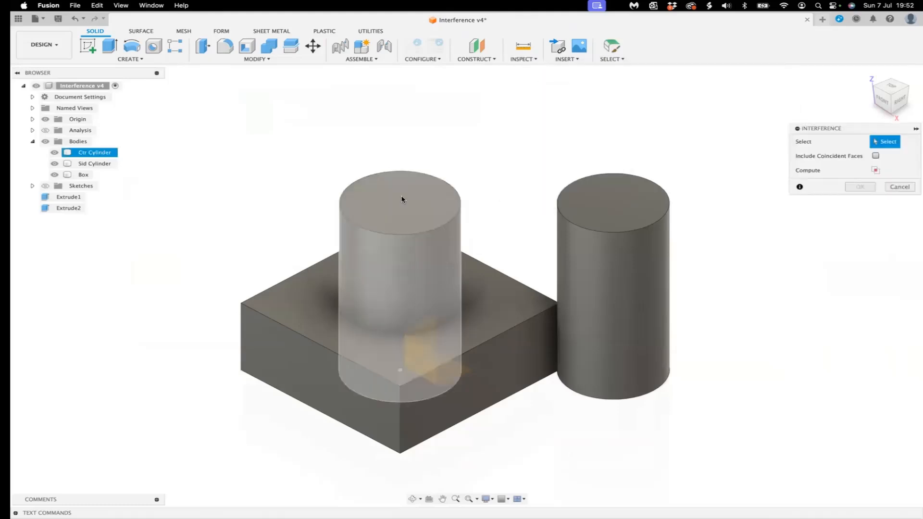
left_click(303, 315)
left_click(598, 292)
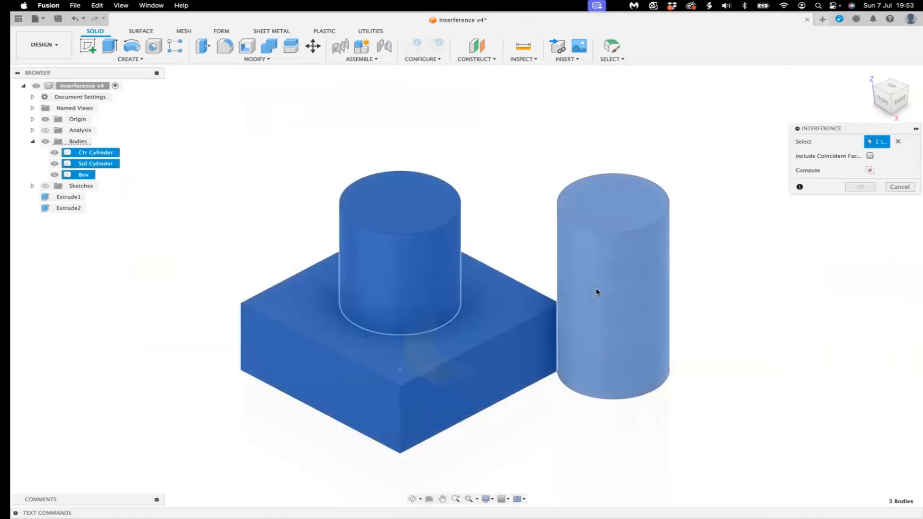
left_click(871, 171)
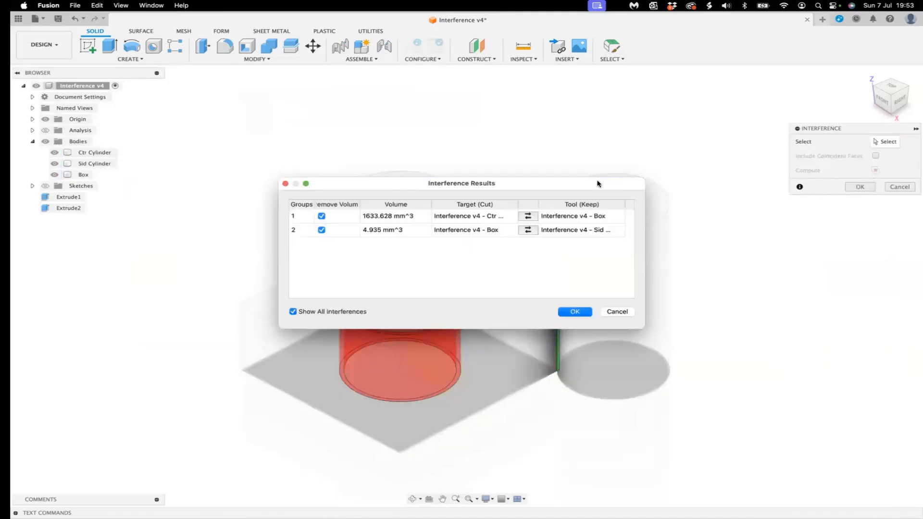
Swap target and tool for group 1 so the Box is cut and Ctr Cylinder kept, and remove the overlapping volumes of both groups.
left_click_drag(603, 183, 540, 102)
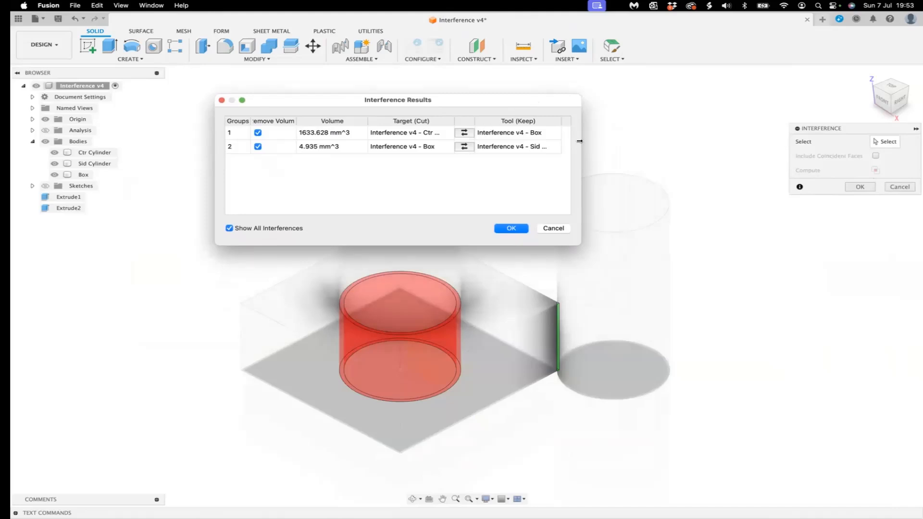
left_click_drag(581, 142, 727, 149)
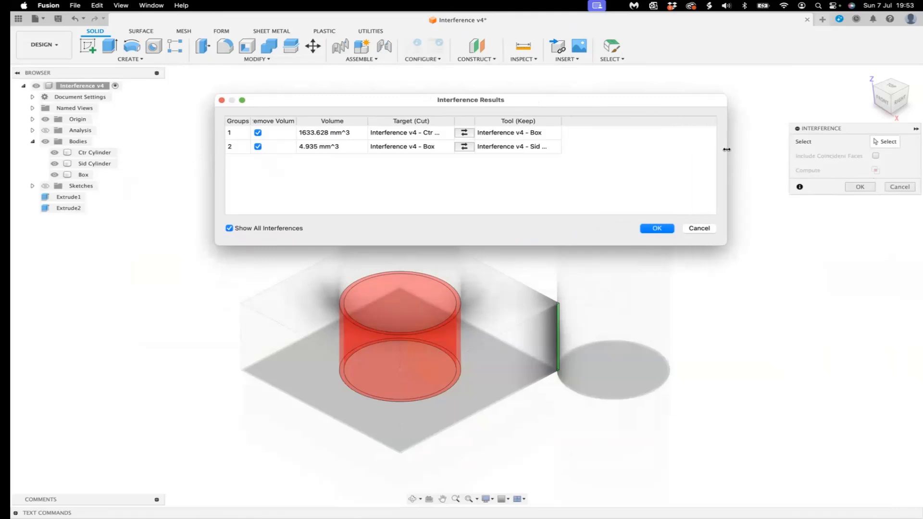
left_click_drag(453, 123, 521, 124)
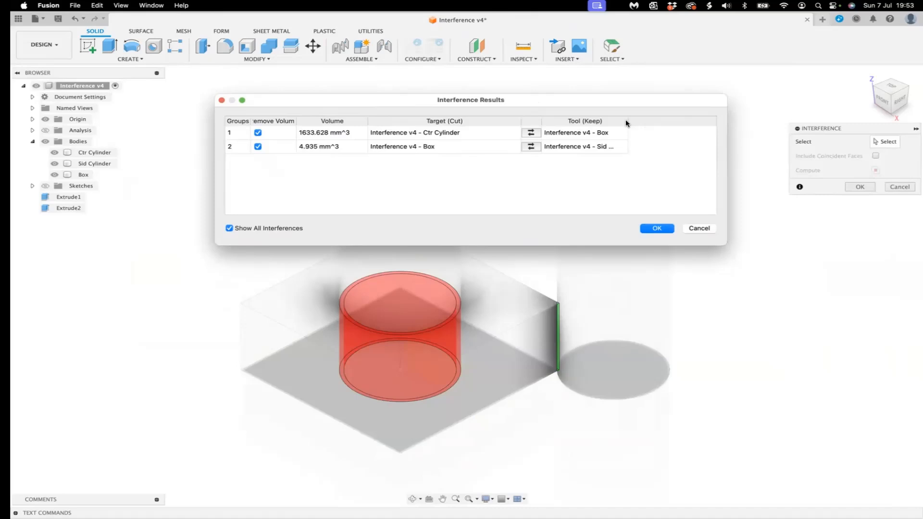
left_click_drag(627, 121, 687, 123)
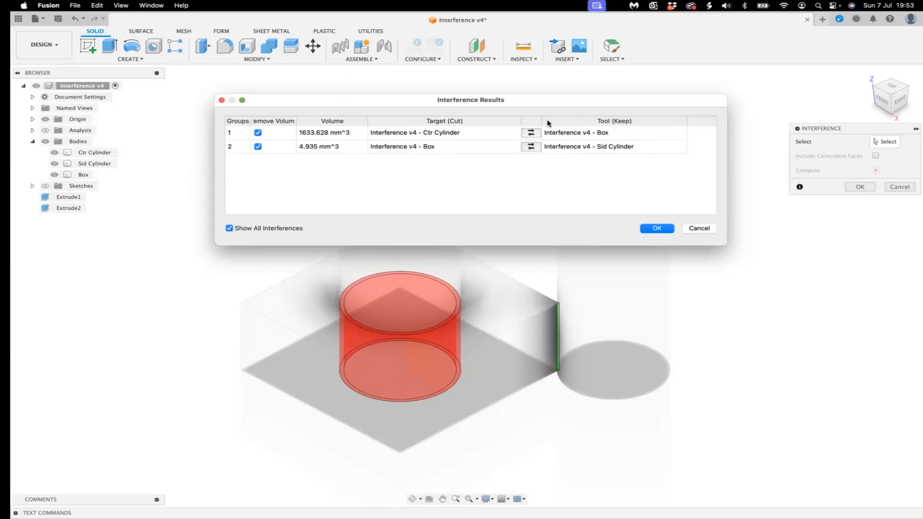
left_click(532, 134)
left_click(656, 228)
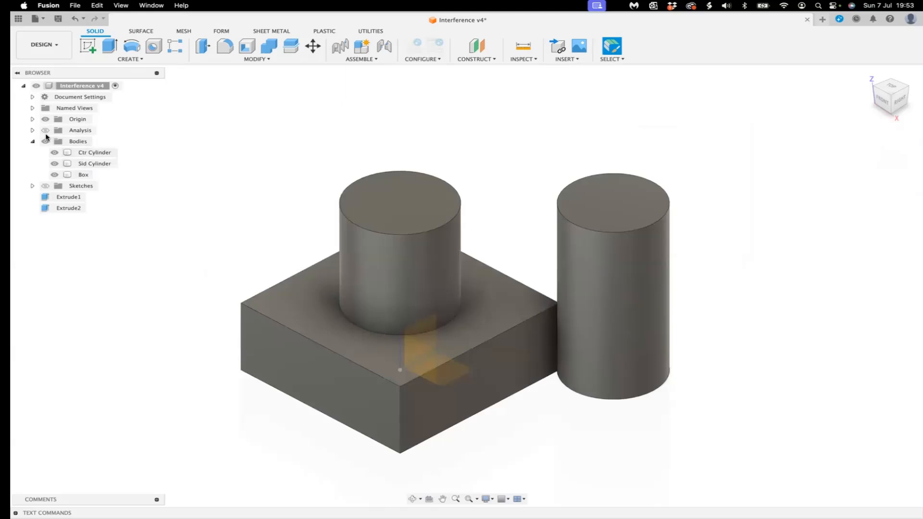
Hide the origin, Ctr Cylinder and Sid Cylinder, and examine the Box's hole and its corner beside Sid Cylinder from the top view.
left_click(322, 311)
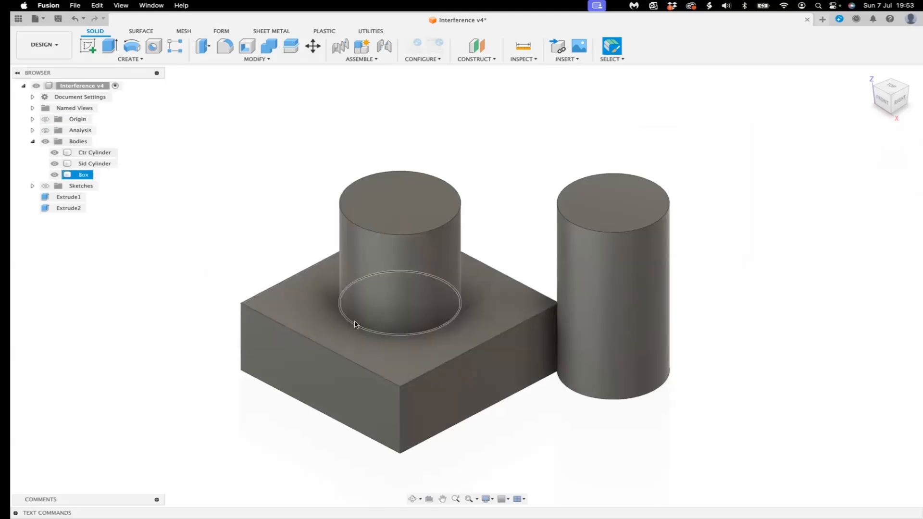
left_click(481, 164)
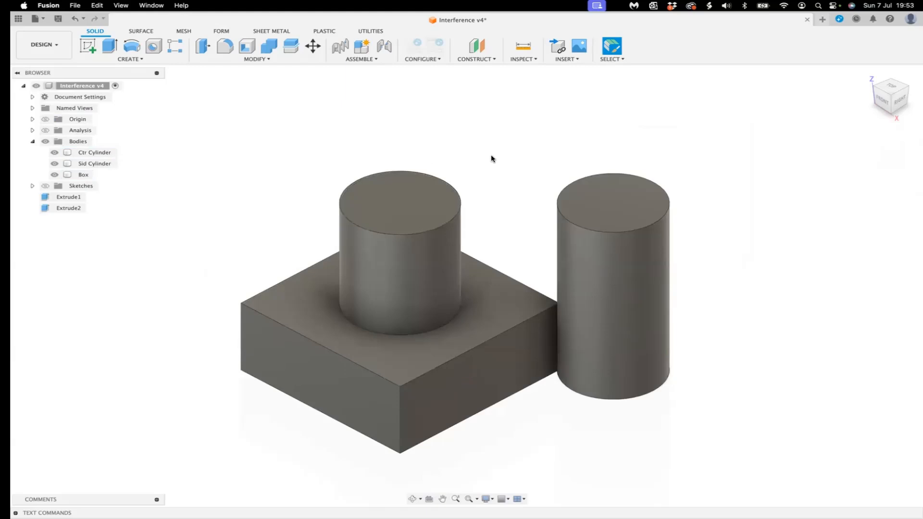
left_click(54, 152)
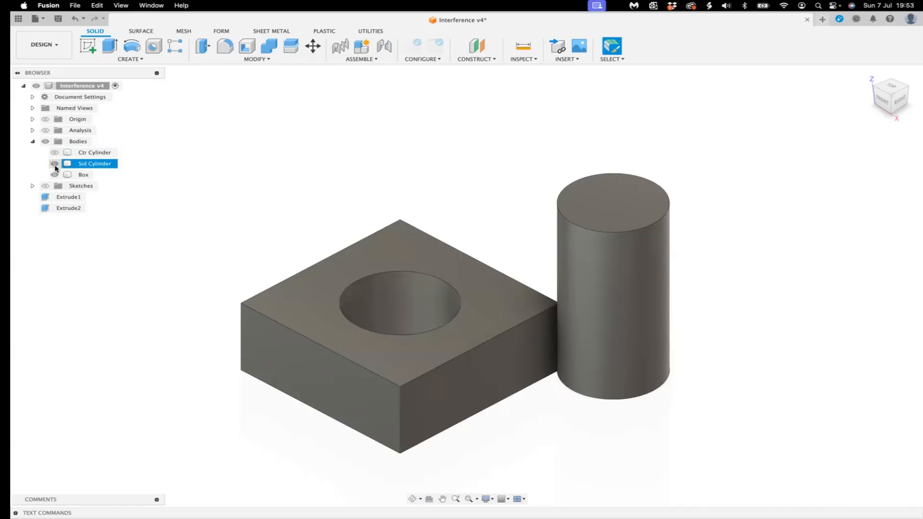
left_click(54, 165)
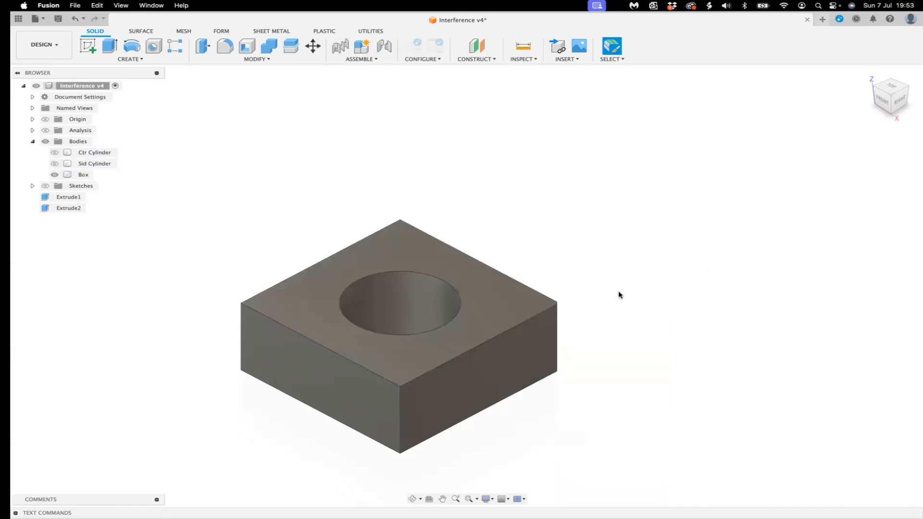
scroll(619, 296, "up", 3)
scroll(619, 295, "up", 2)
scroll(619, 295, "up", 5)
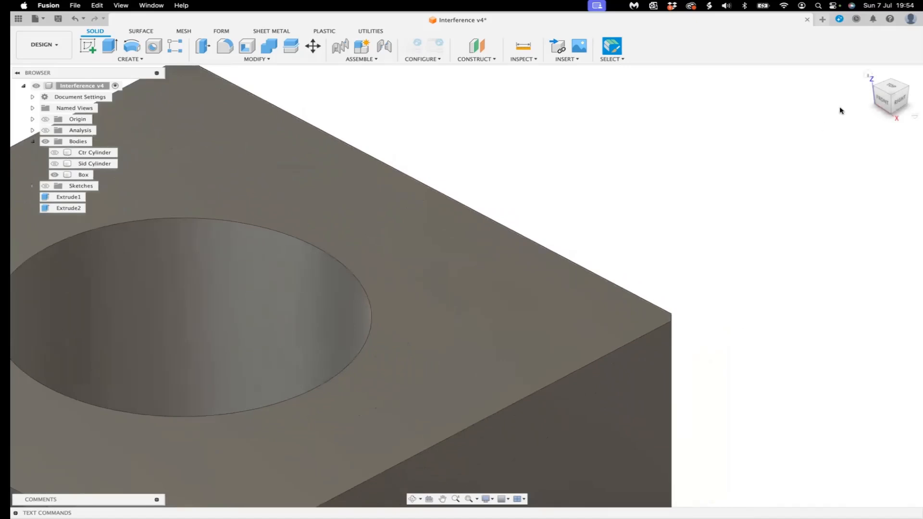
left_click(891, 85)
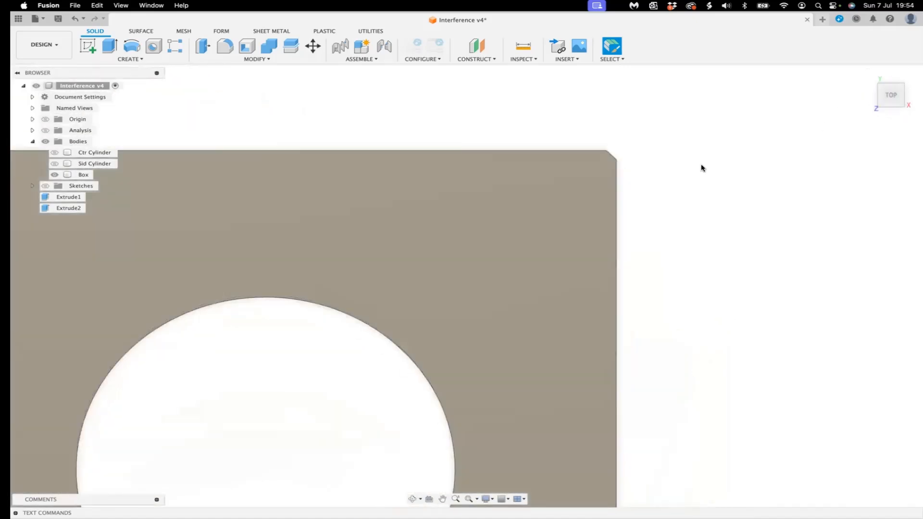
left_click(610, 153)
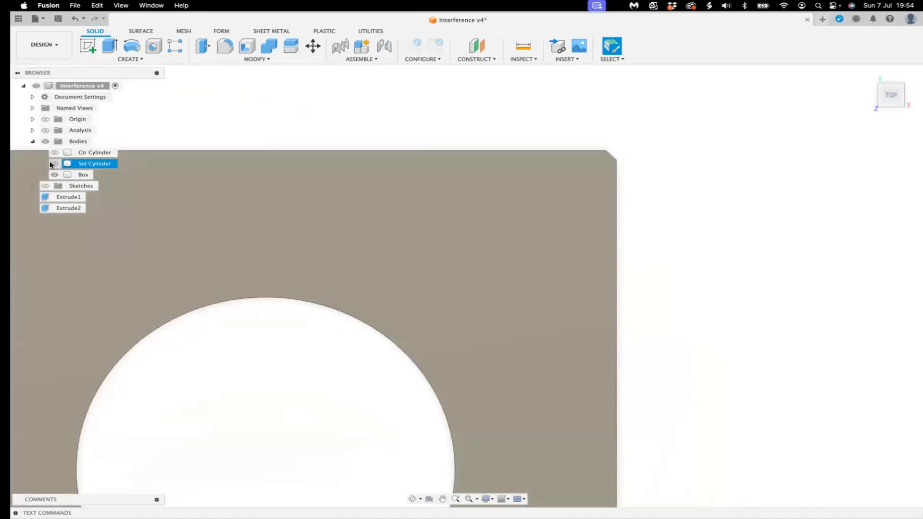
Show the Sid Cylinder and Ctr Cylinder bodies again to check how they fit against the Box.
left_click(53, 164)
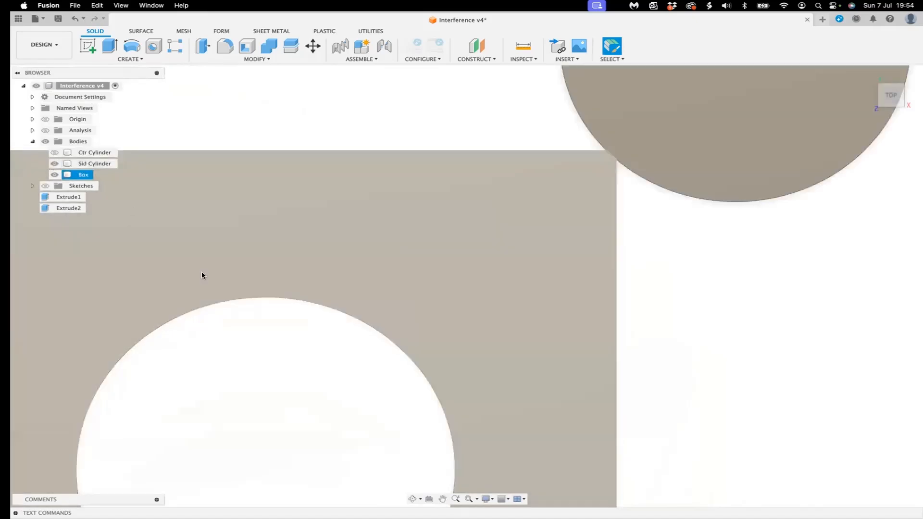
scroll(201, 272, "down", 3)
scroll(201, 272, "down", 5)
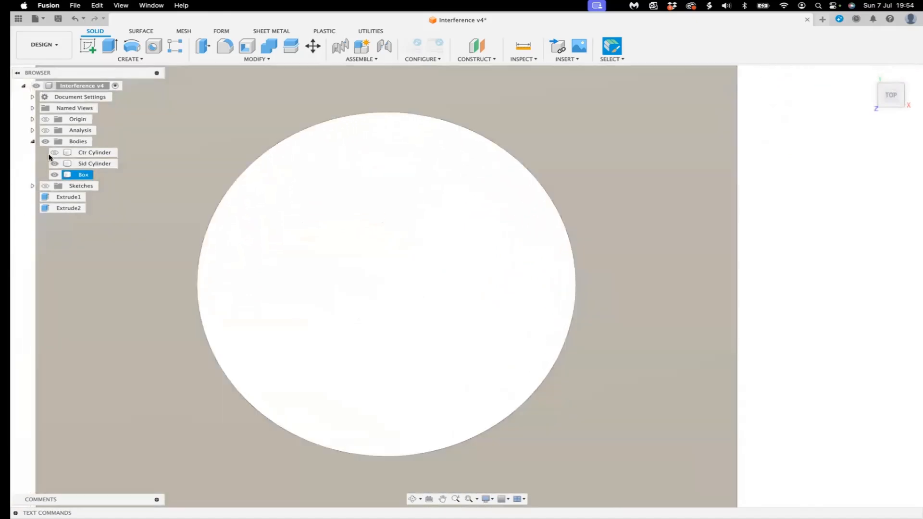
left_click(54, 153)
left_click(55, 152)
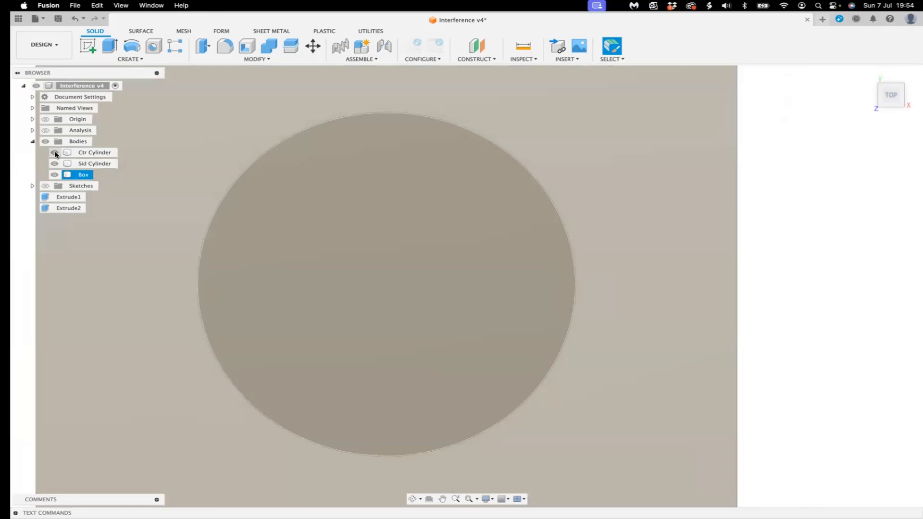
left_click(725, 112)
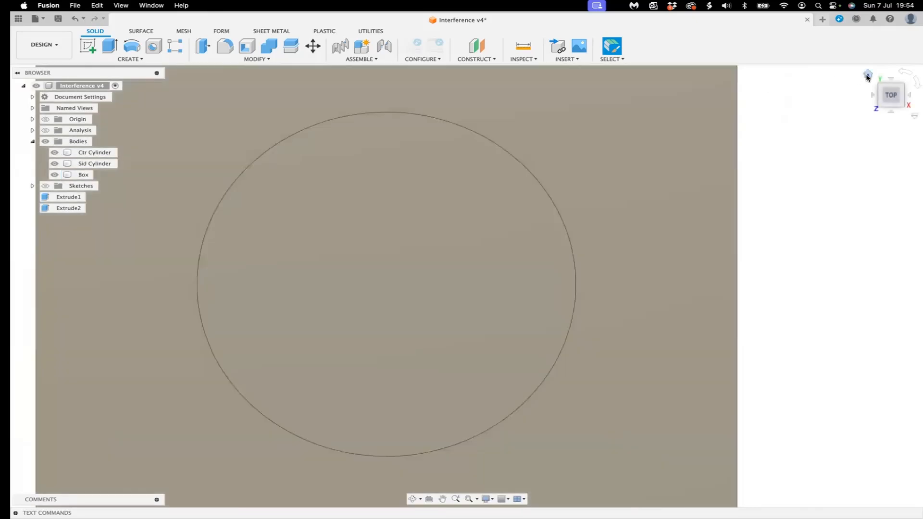
Return the Interference v4 design to parametric modelling by capturing design history again.
left_click(868, 77)
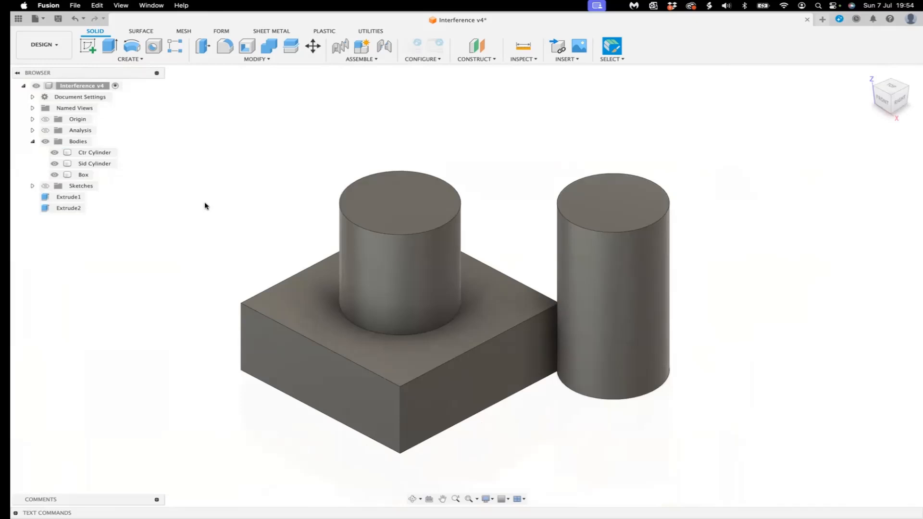
right_click(85, 86)
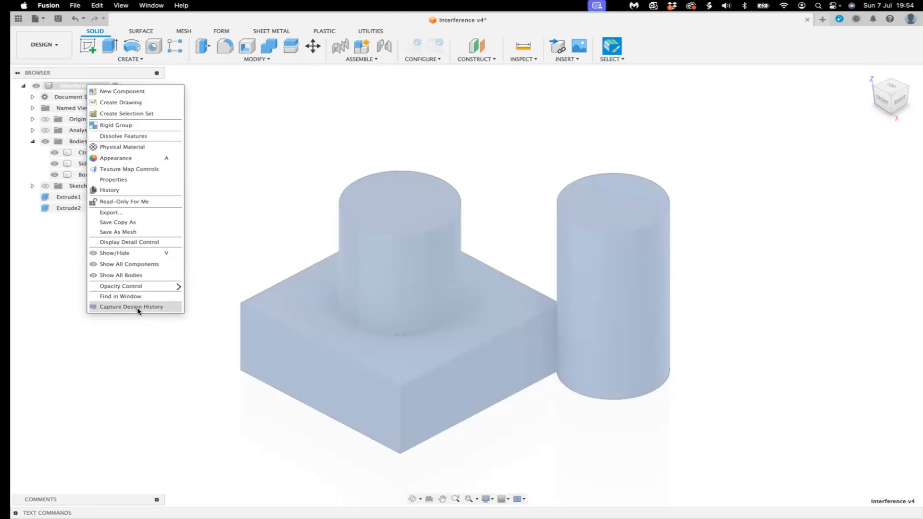
left_click(138, 307)
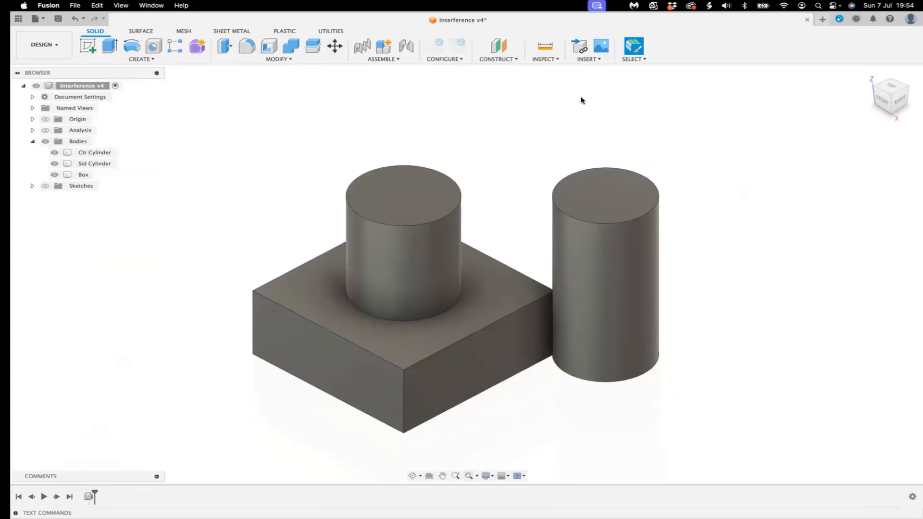
Check Ctr Cylinder, Box and Sid Cylinder for interference again without coincident faces, and close the check.
left_click(560, 58)
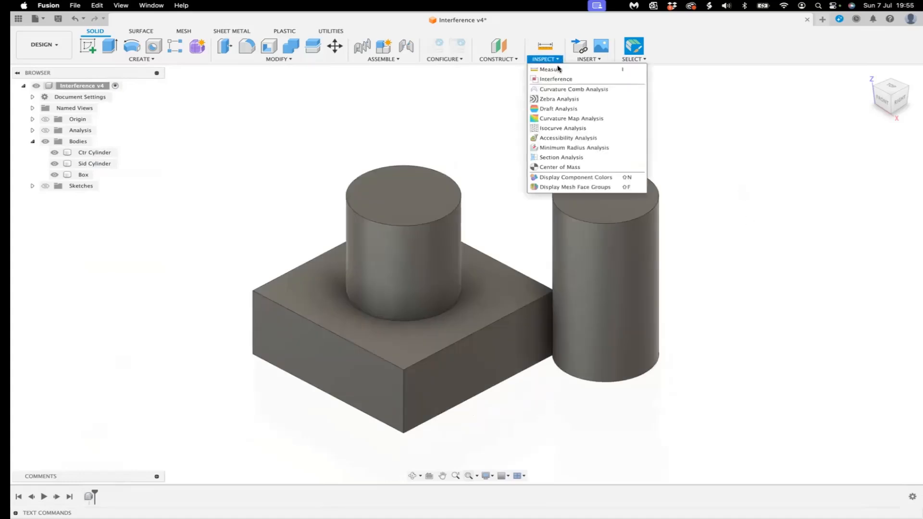
left_click(556, 79)
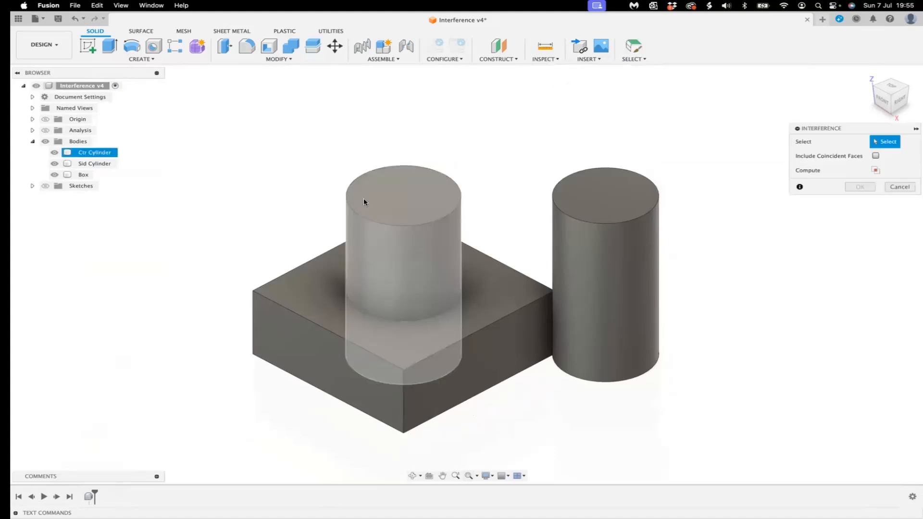
left_click(365, 202)
left_click(312, 279)
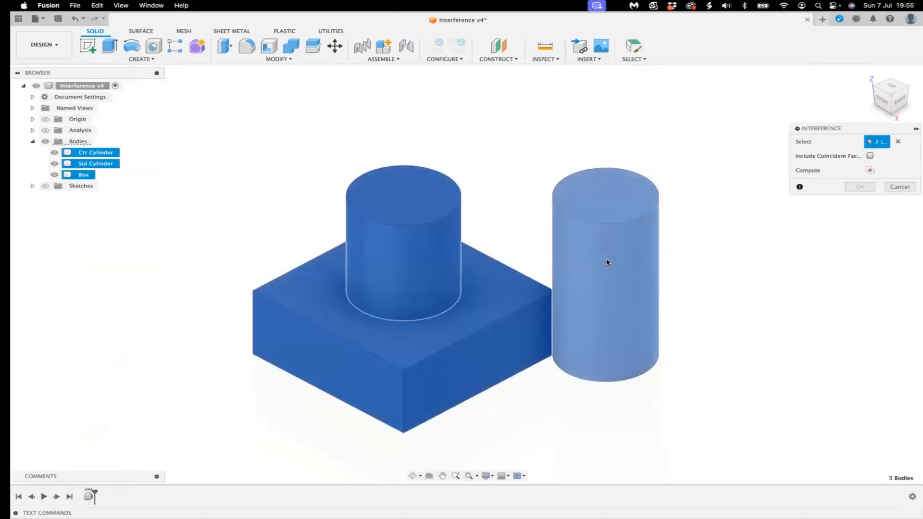
left_click(606, 262)
left_click(870, 170)
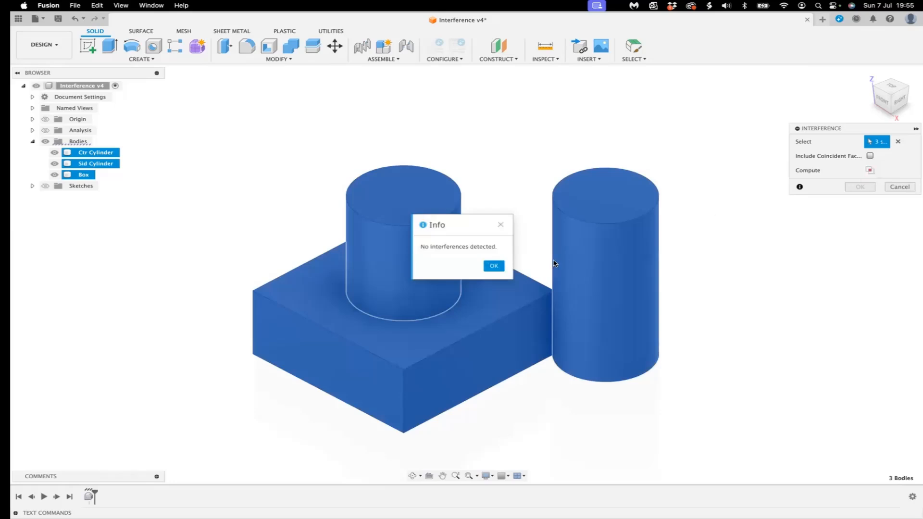
left_click(494, 266)
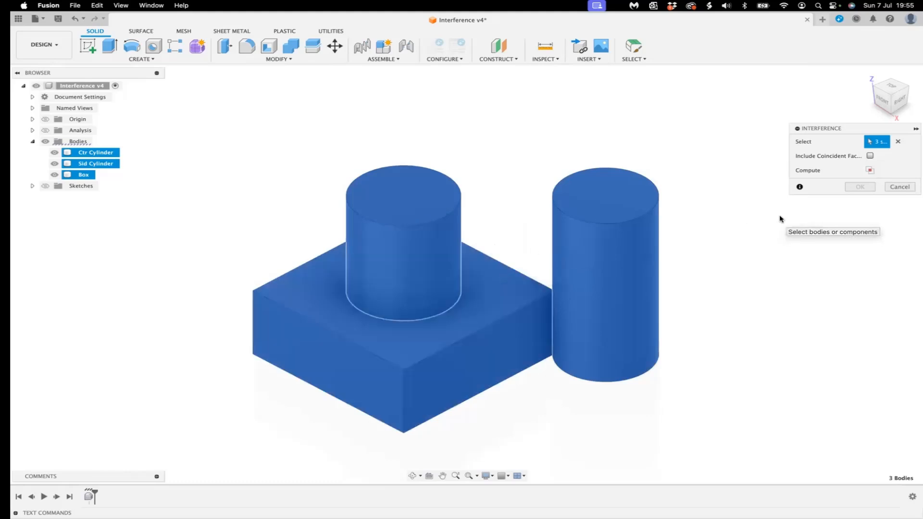
left_click(899, 187)
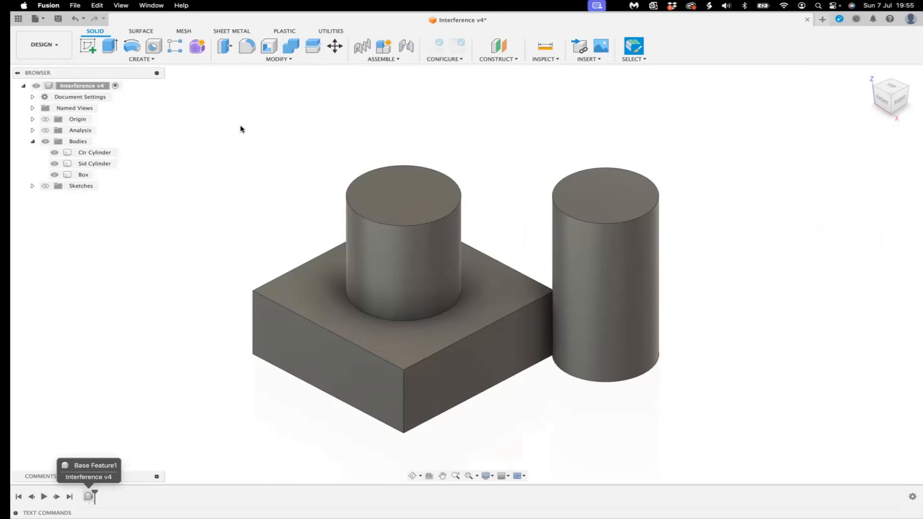
Extrude the top face of Ctr Cylinder by -20 mm as a cut.
left_click(109, 45)
left_click(419, 203)
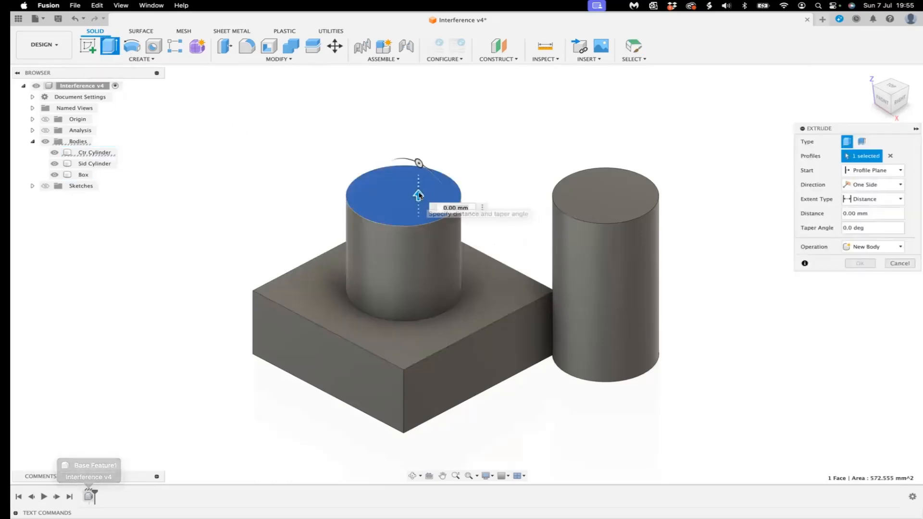
left_click_drag(419, 196, 419, 248)
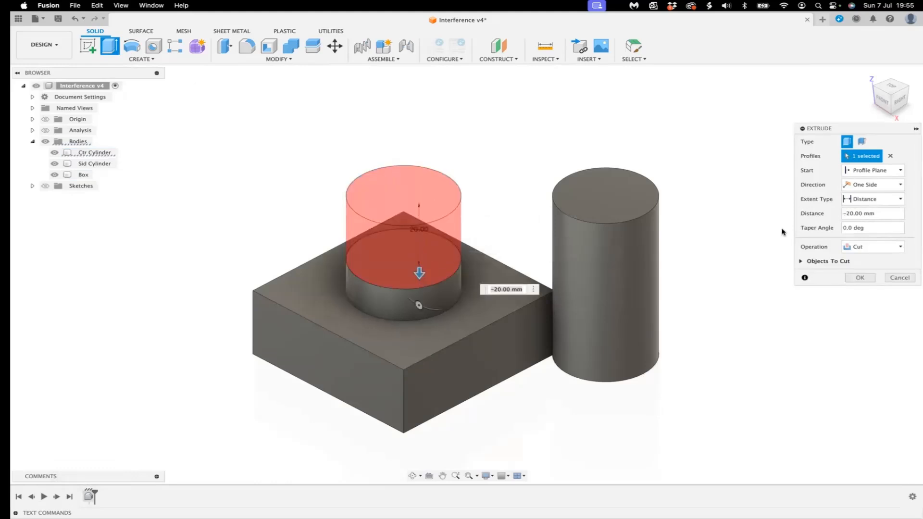
left_click(860, 277)
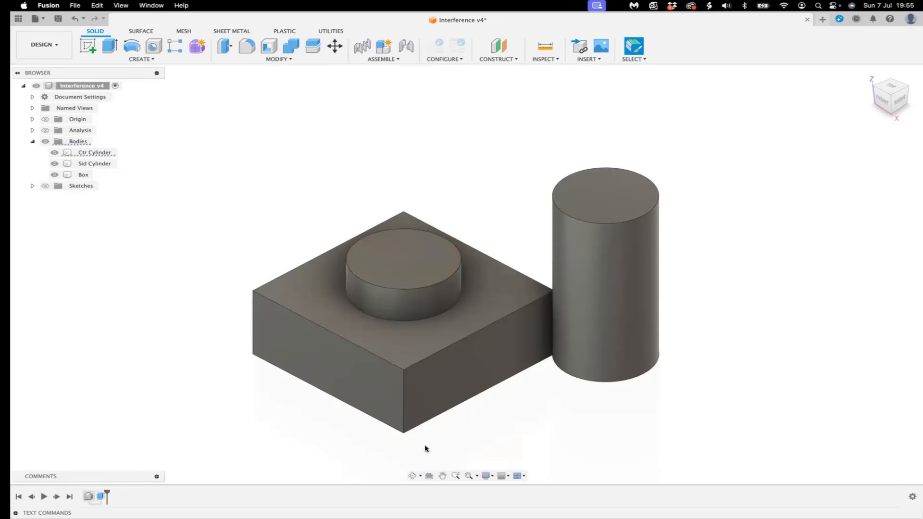
Edit the extrude cut on Ctr Cylinder and set its distance to -10 mm.
right_click(104, 498)
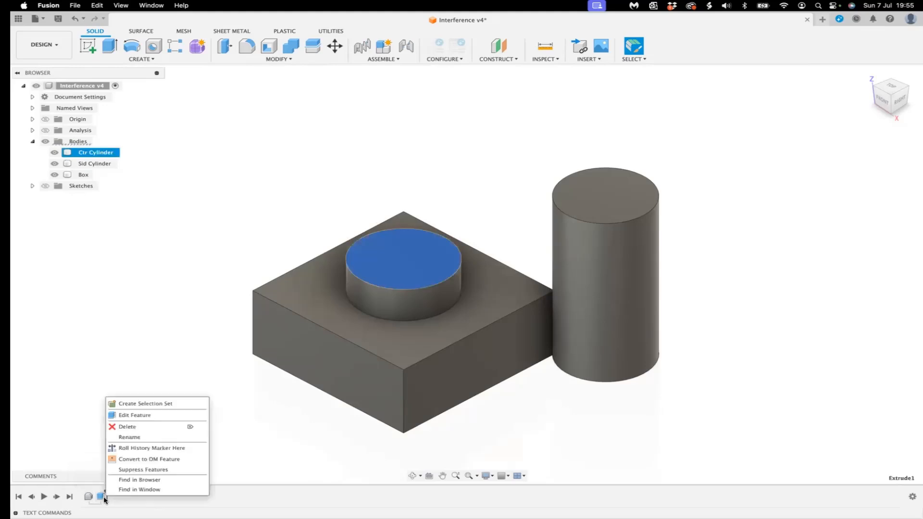
left_click(139, 415)
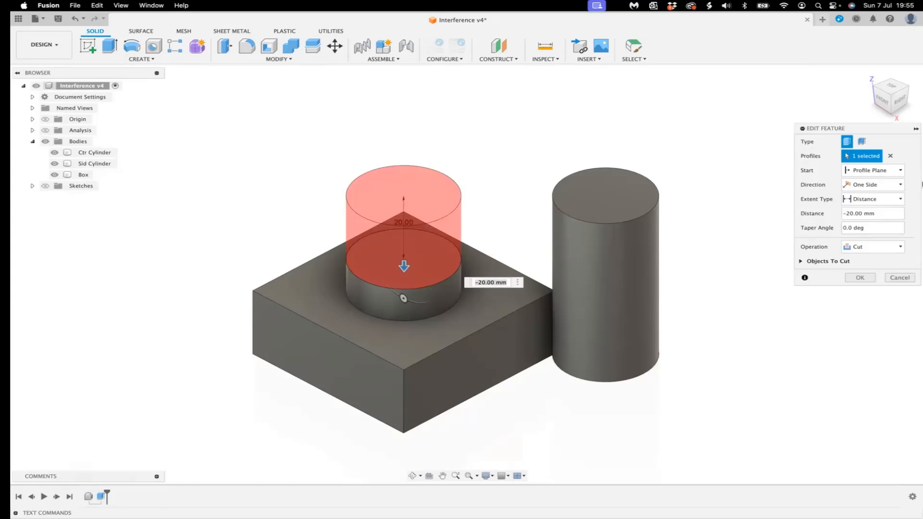
left_click(881, 214)
type("-10")
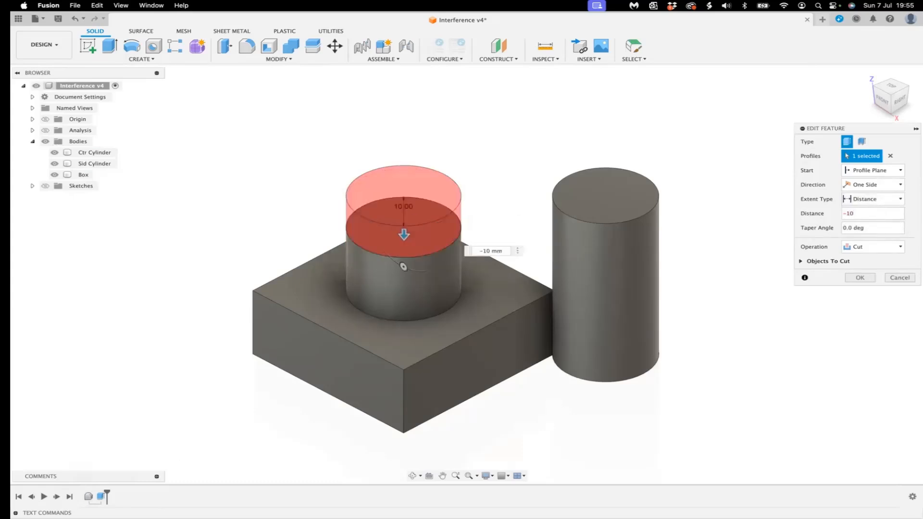
key("Return")
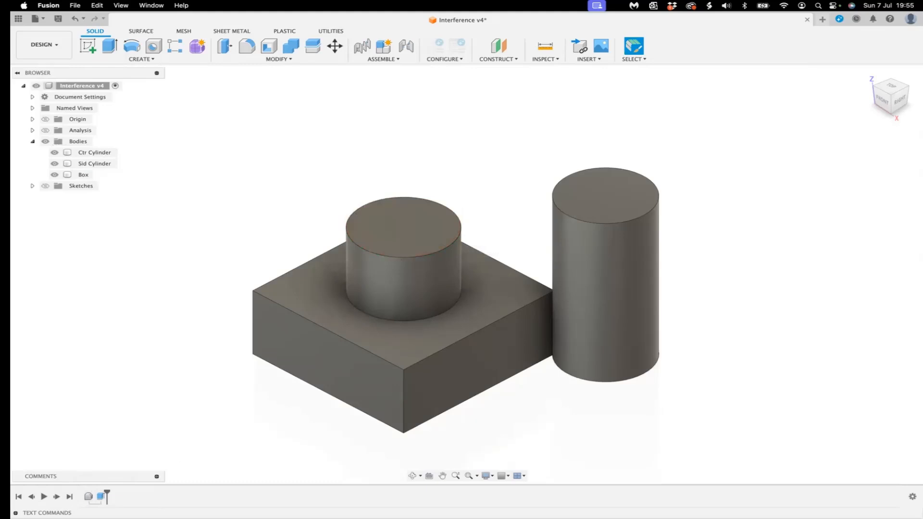